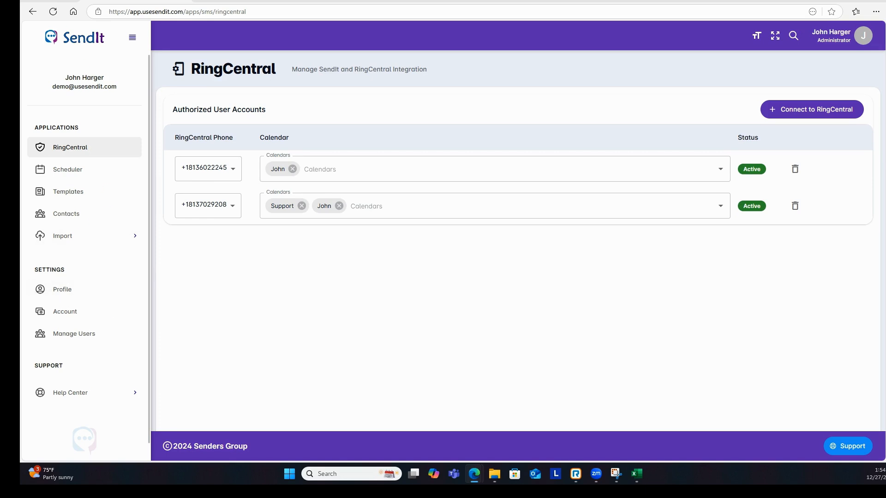
- From Import > Import Schedules, download the CSV template under Prepare your import file and open it in Excel
left_click(65, 237)
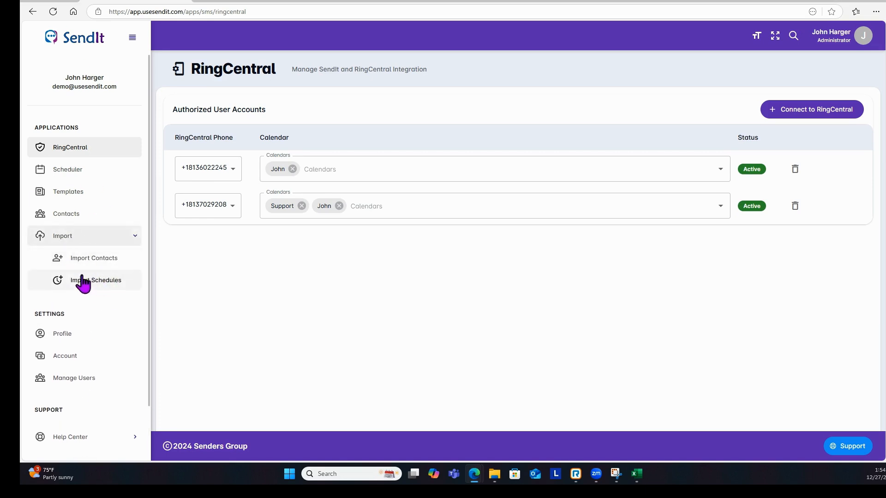
left_click(103, 285)
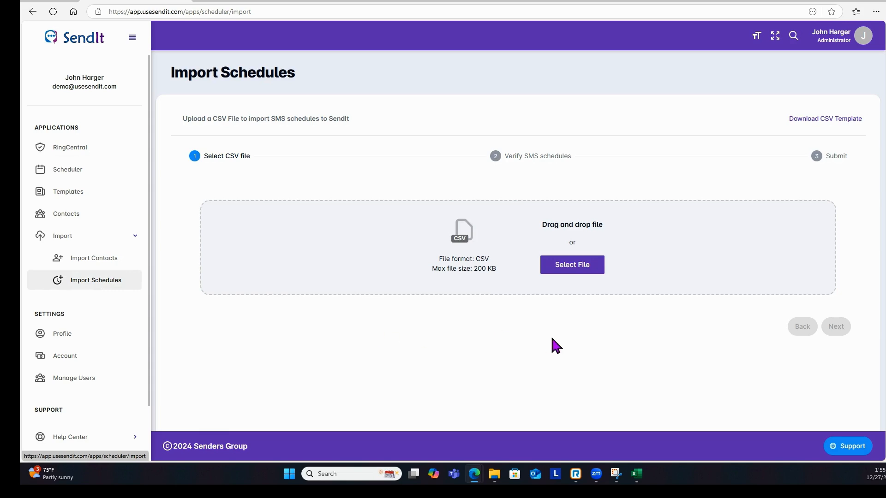
left_click(826, 119)
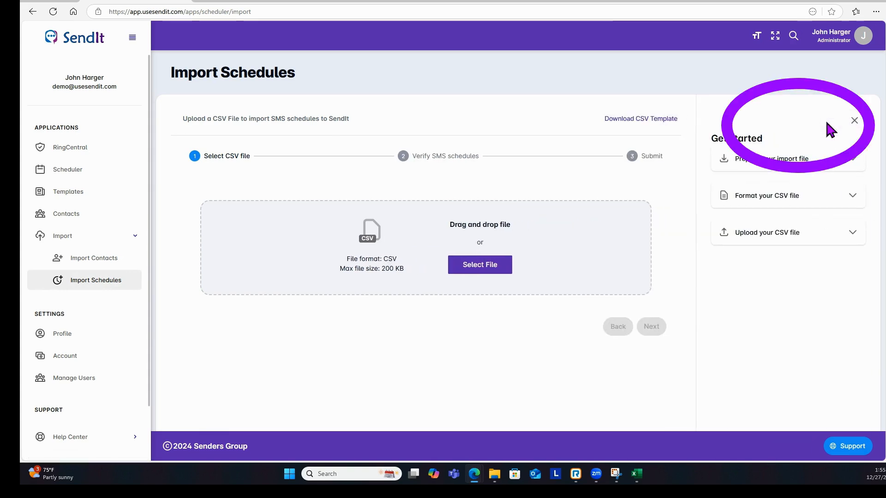
left_click(849, 167)
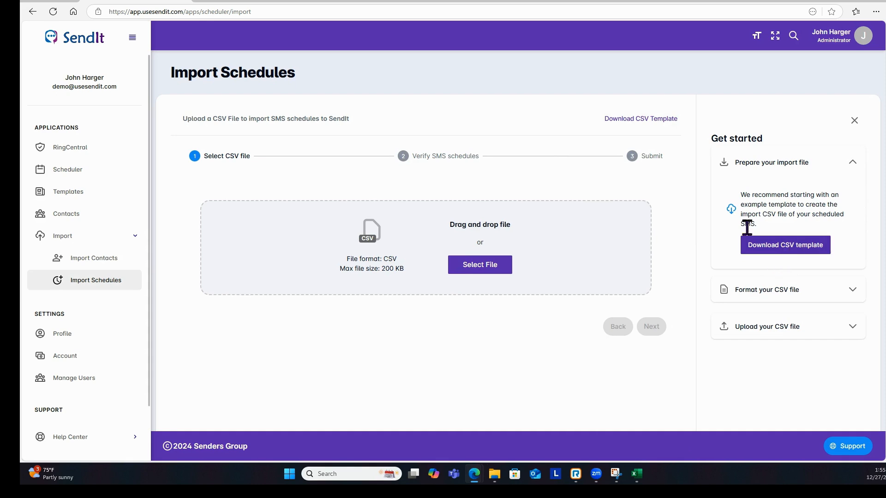
left_click(784, 251)
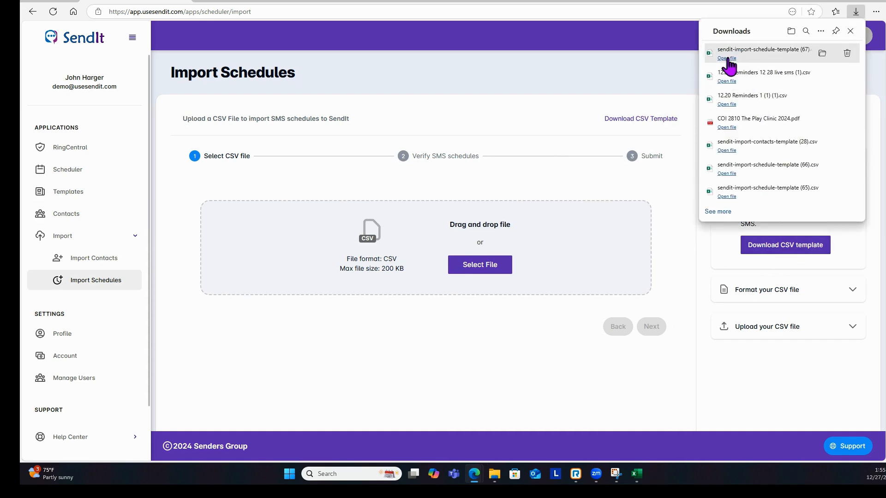
left_click(727, 58)
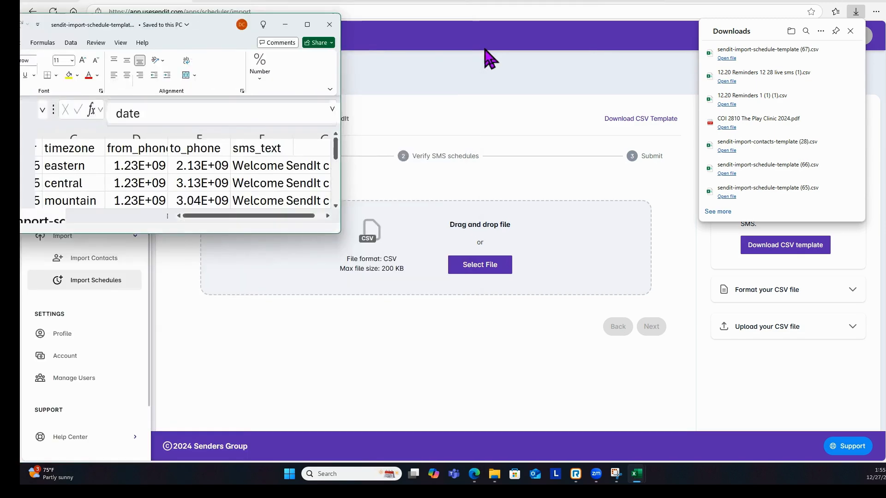
- Maximize Excel and auto-fit columns A, C, D and E so dates and phone numbers show fully
left_click(572, 36)
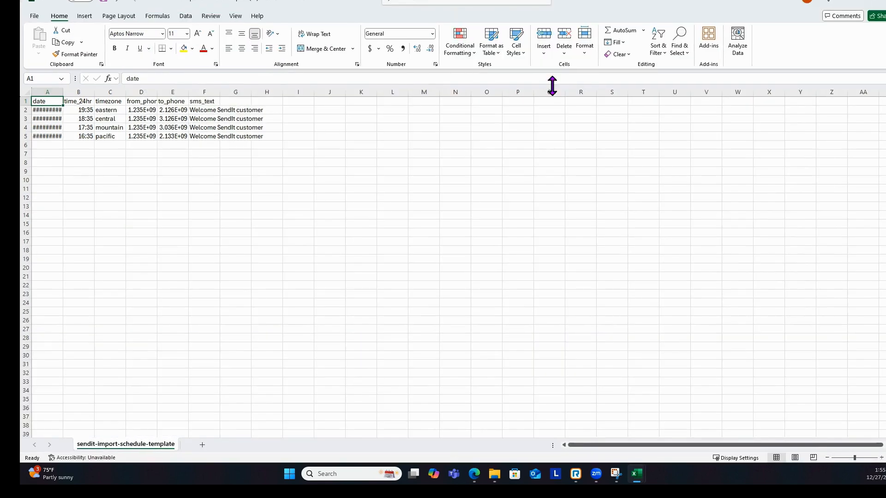
double_click(63, 93)
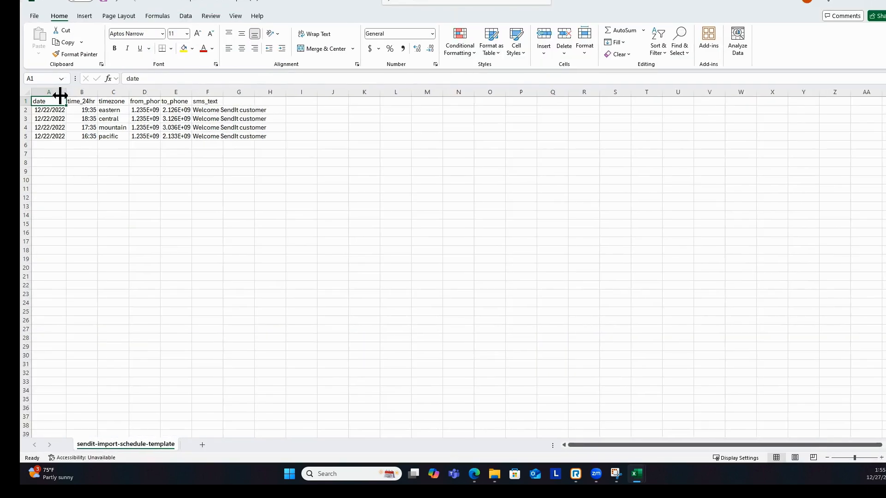
double_click(130, 94)
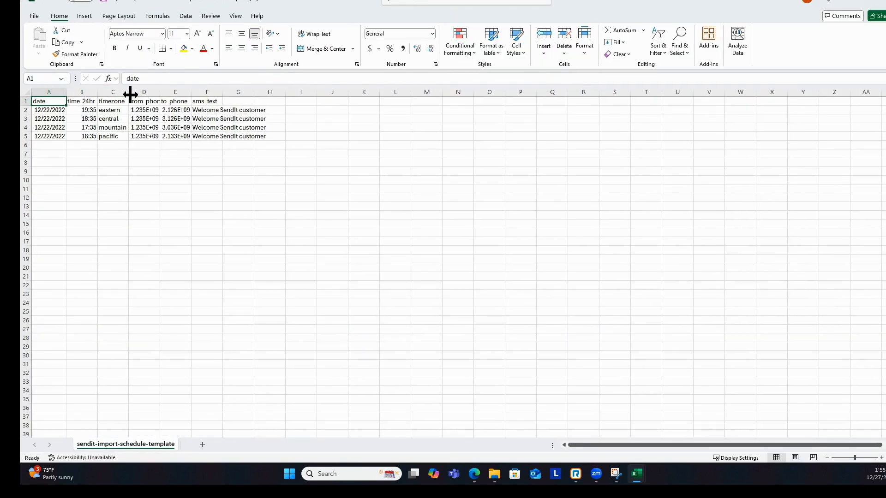
double_click(156, 94)
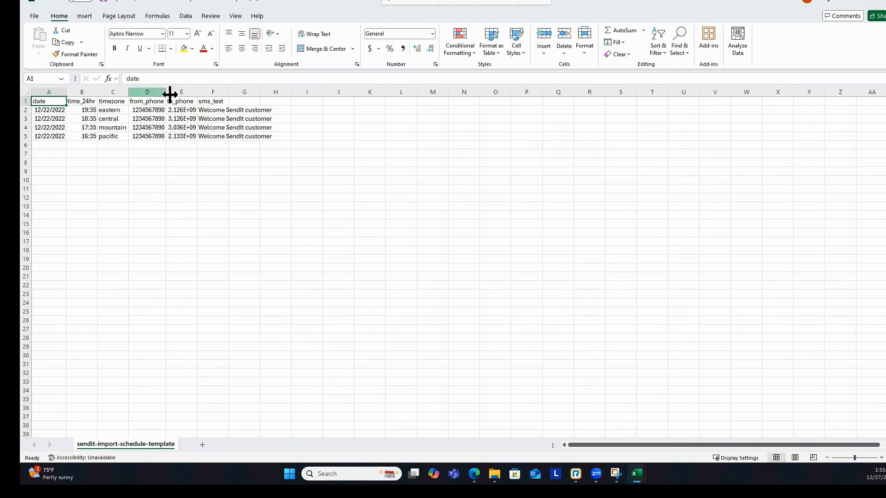
double_click(198, 94)
- Set the first schedule's date to 12/31/2024 in A2 and time to 13:00 in B2
left_click(42, 111)
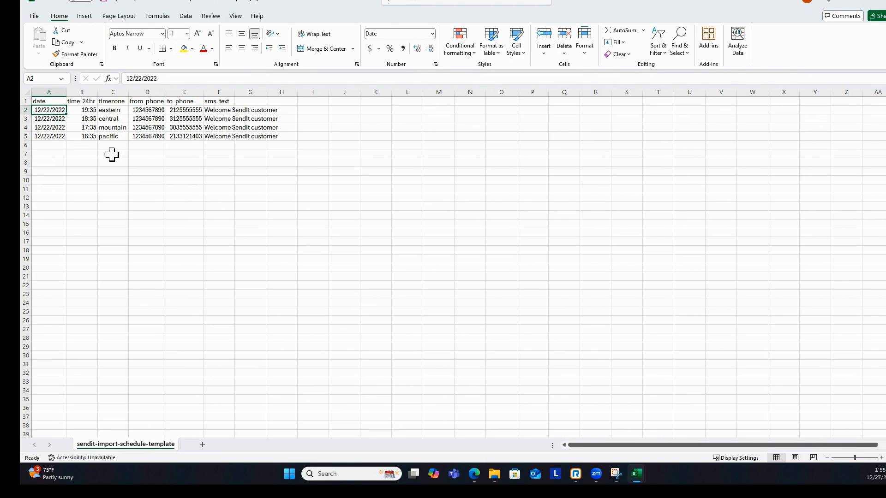
type("12")
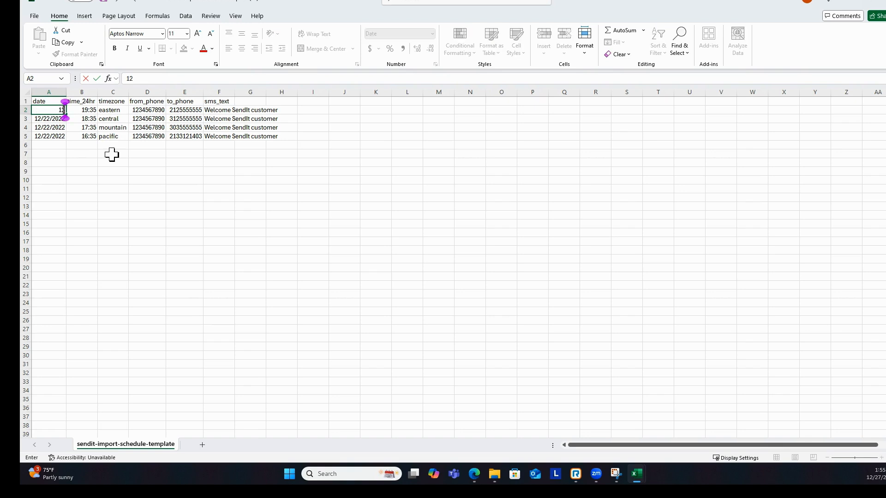
type("/31/2024")
key("Tab")
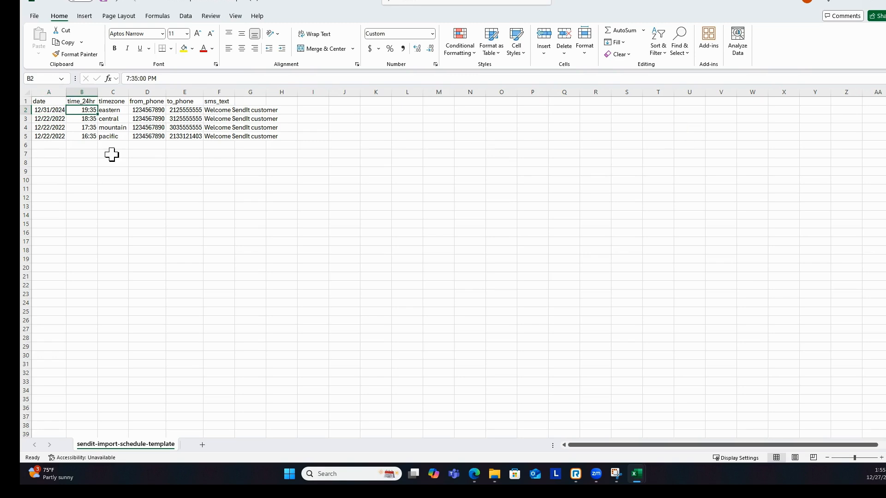
type("13:00")
key("Tab")
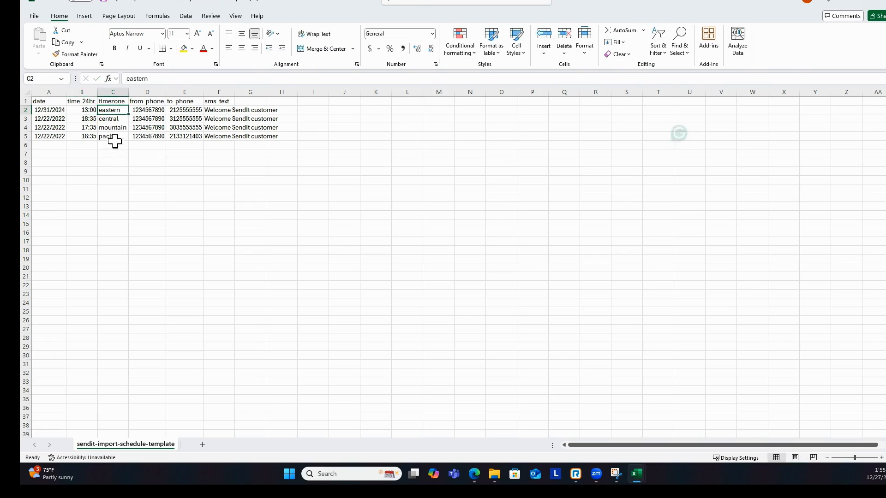
- Enter the RingCentral sender number in D2 and a new recipient number in E2
left_click(154, 111)
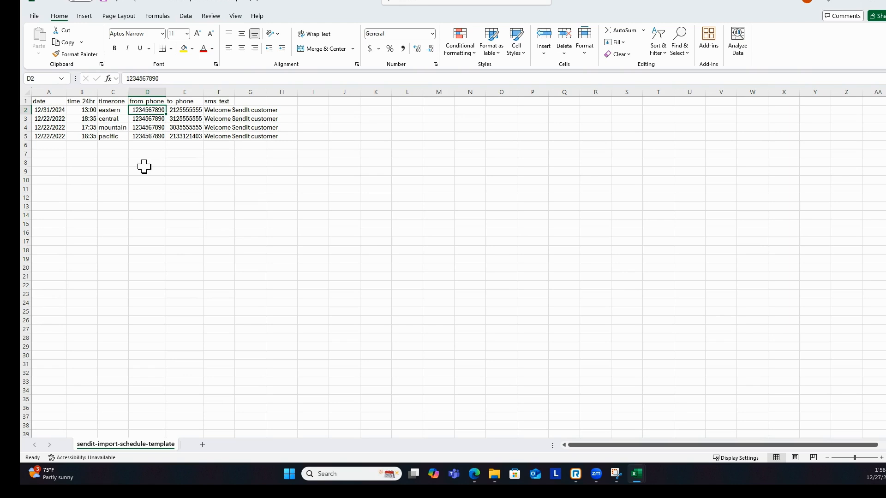
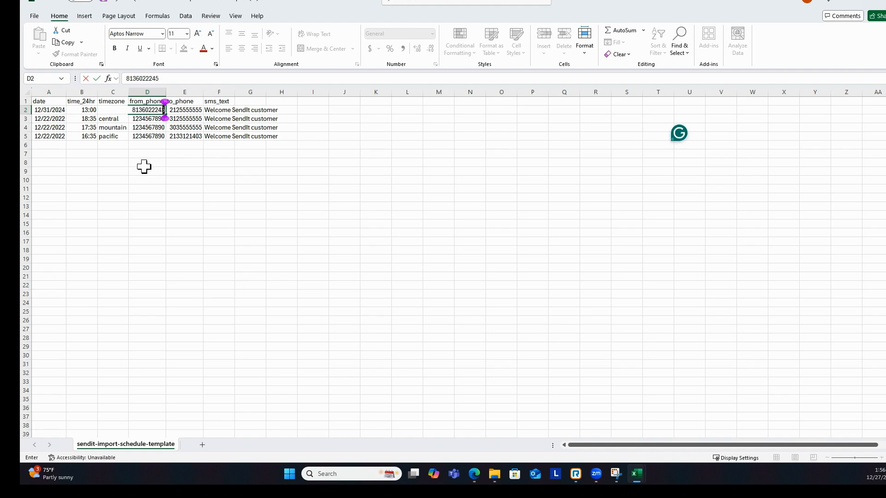
key("Tab")
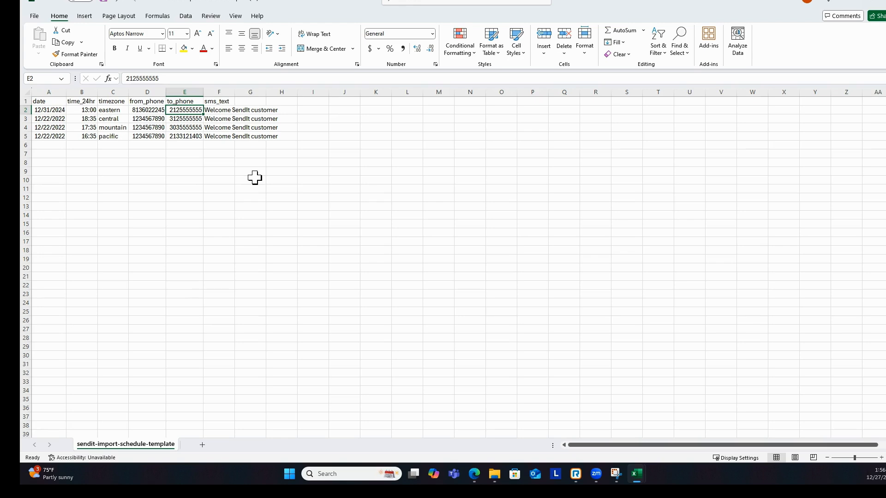
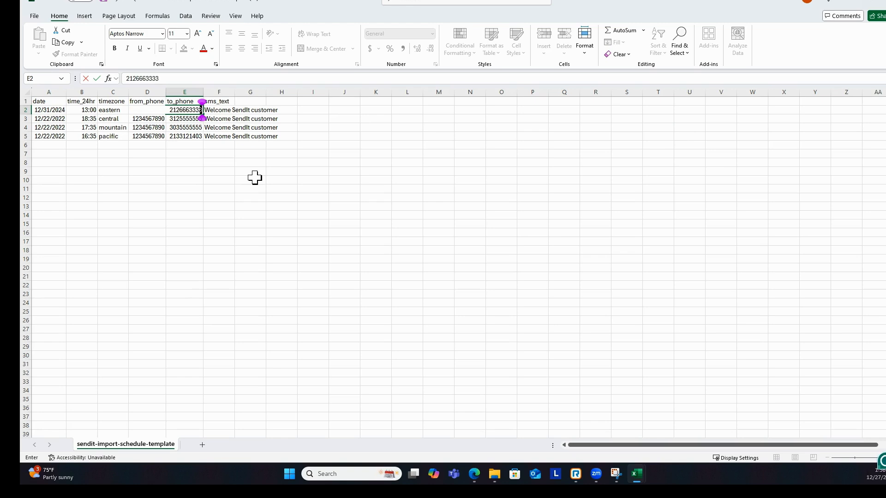
key("Tab")
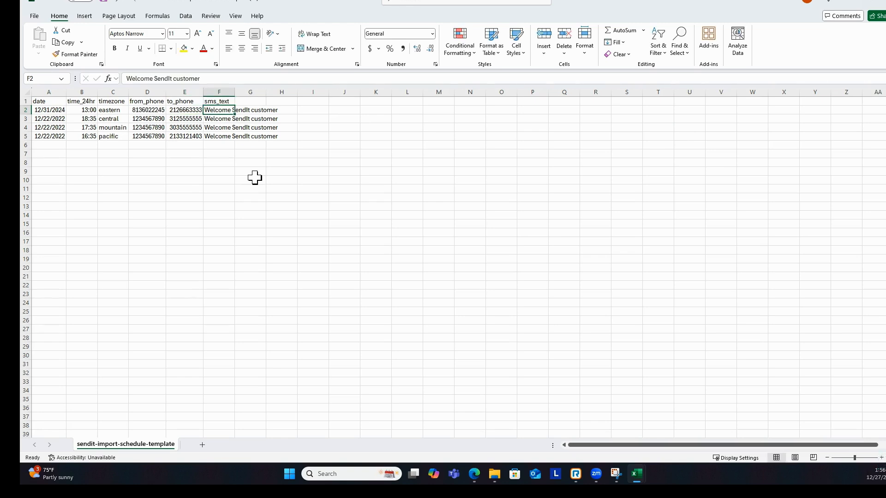
- Replace the sms_text in F2 with 'Happy new year ....'
type("h")
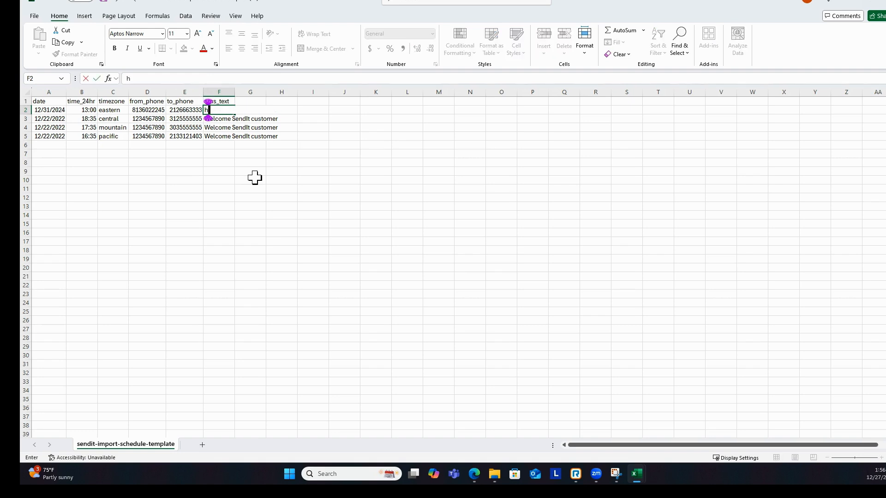
type("Happy n")
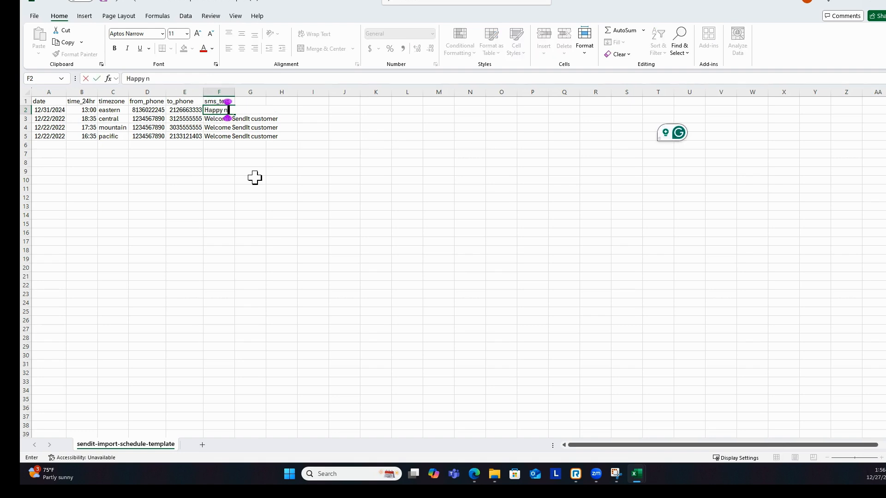
type("ew year ....")
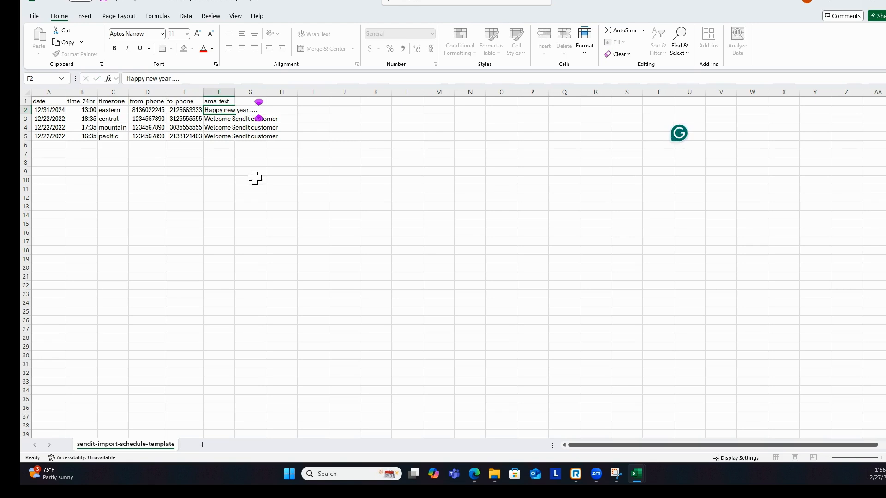
key("Return")
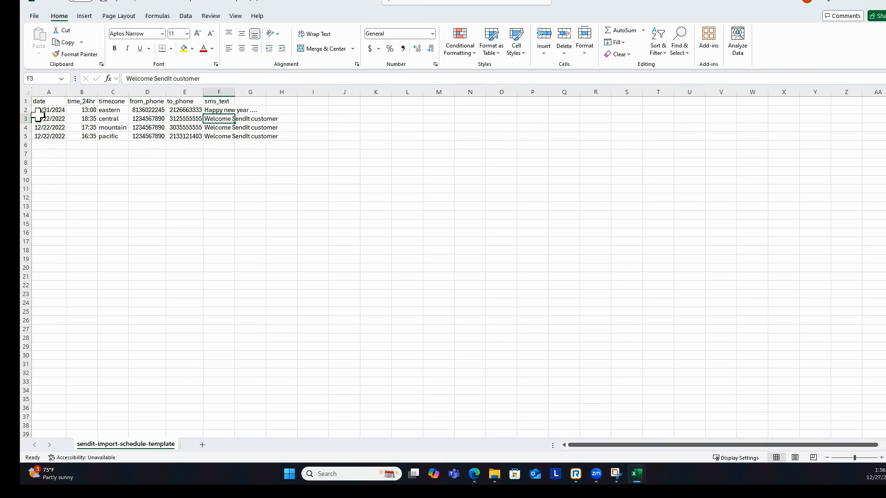
- Maximize the recovered template and review the dates, times, sender and recipient numbers, and F2's message
left_click_drag(0, 143, 564, 38)
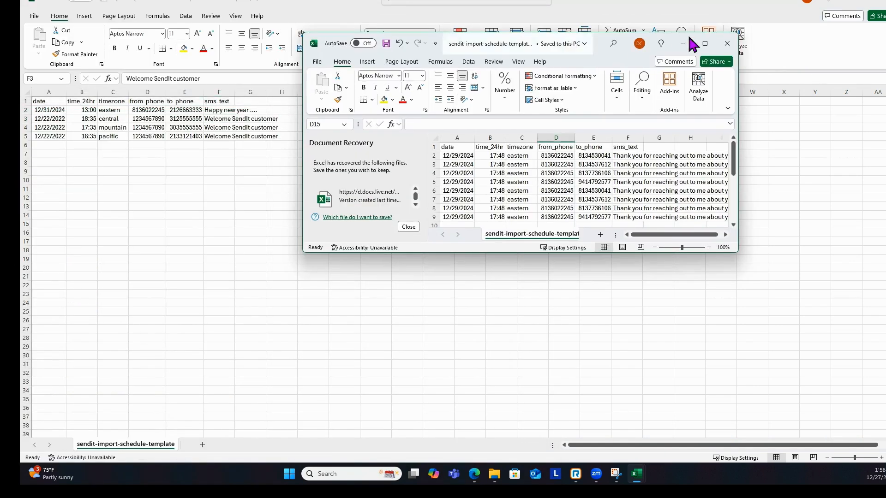
left_click(705, 44)
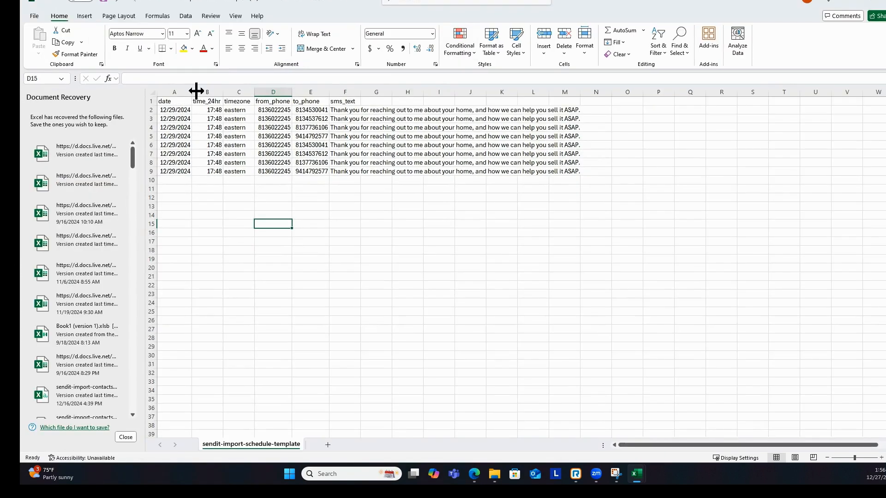
left_click_drag(169, 110, 165, 181)
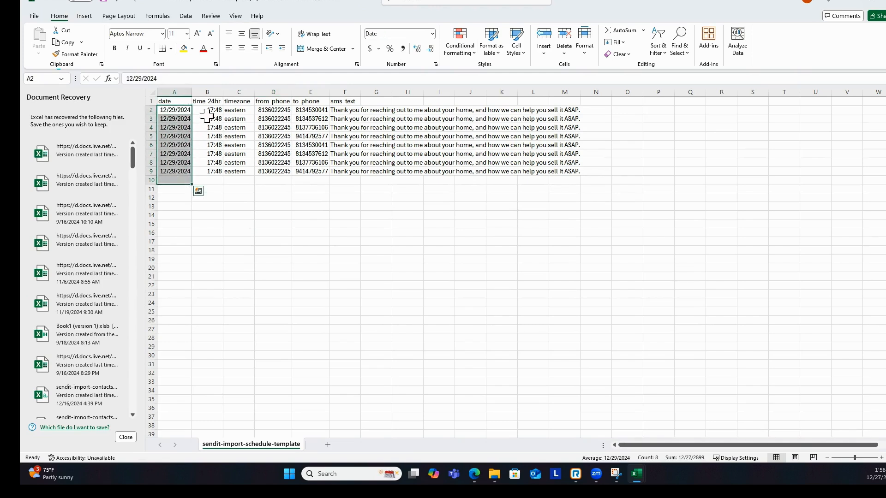
left_click_drag(212, 110, 214, 172)
left_click_drag(272, 110, 272, 183)
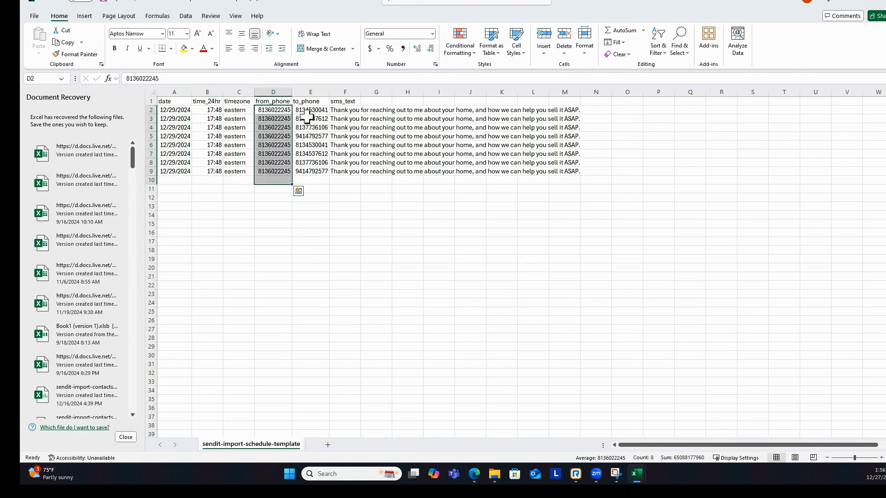
left_click_drag(313, 112, 315, 183)
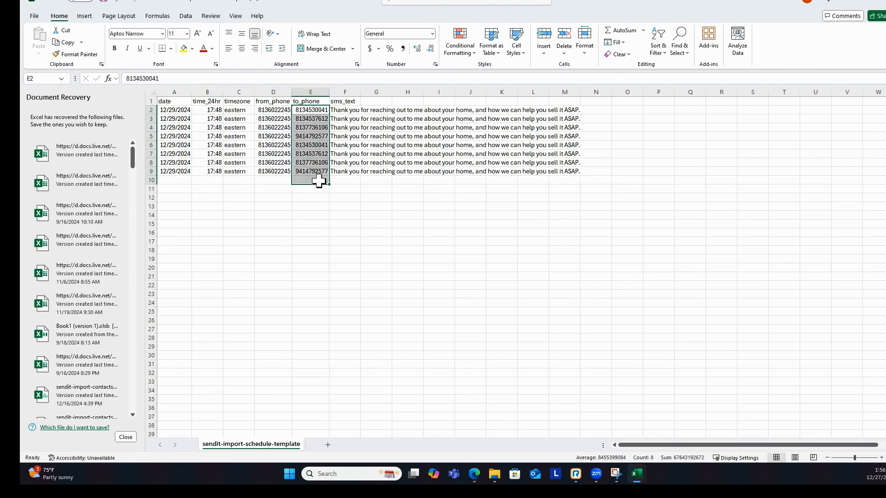
left_click(346, 111)
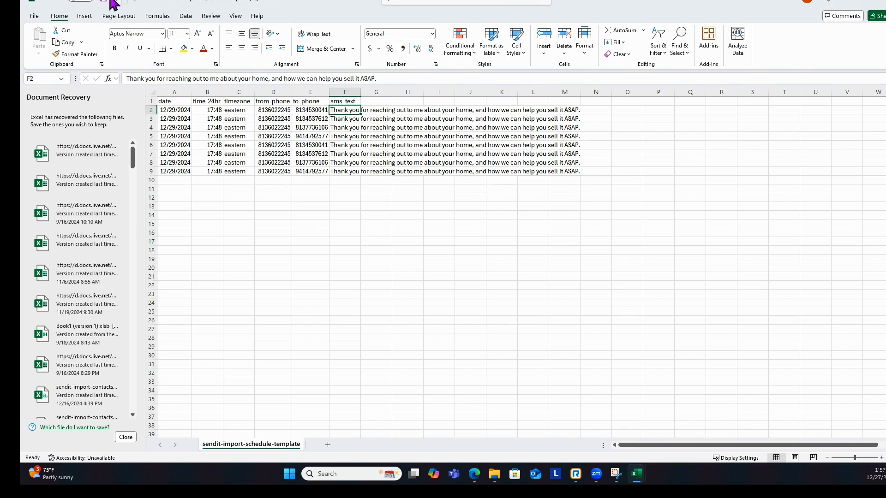
- Close both workbooks without saving and dismiss the Edge downloads list
left_click(853, 2)
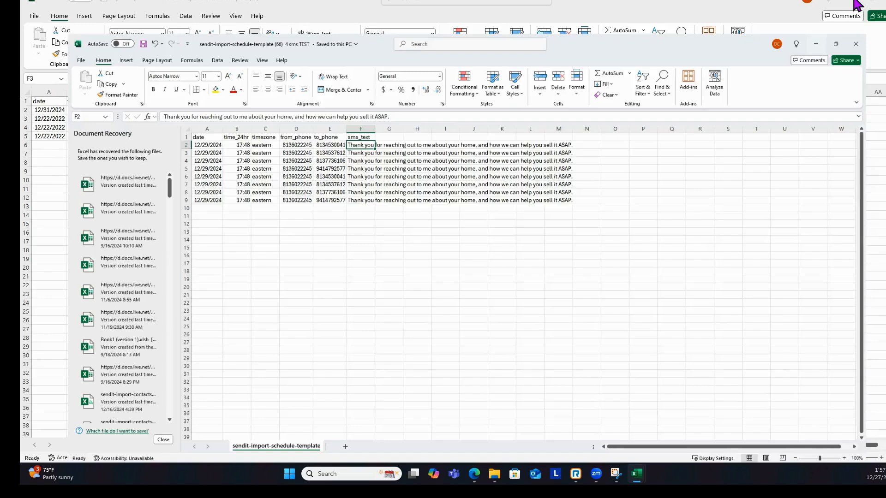
left_click(884, 3)
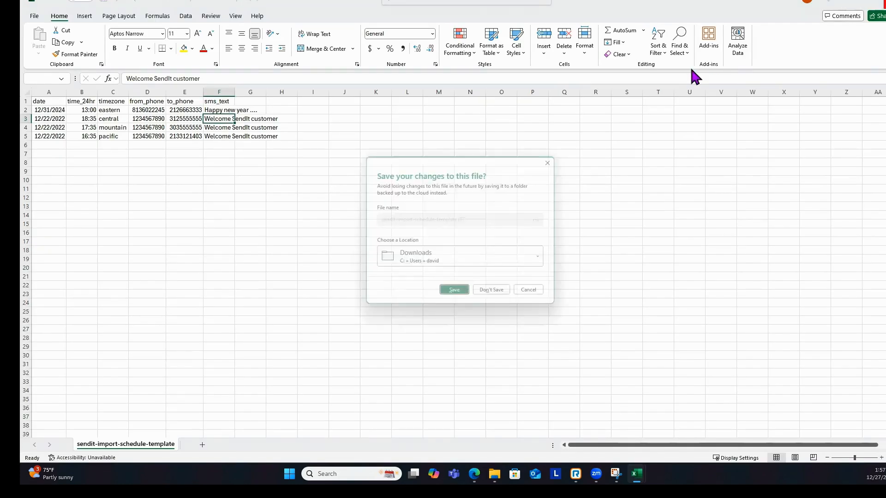
left_click(505, 293)
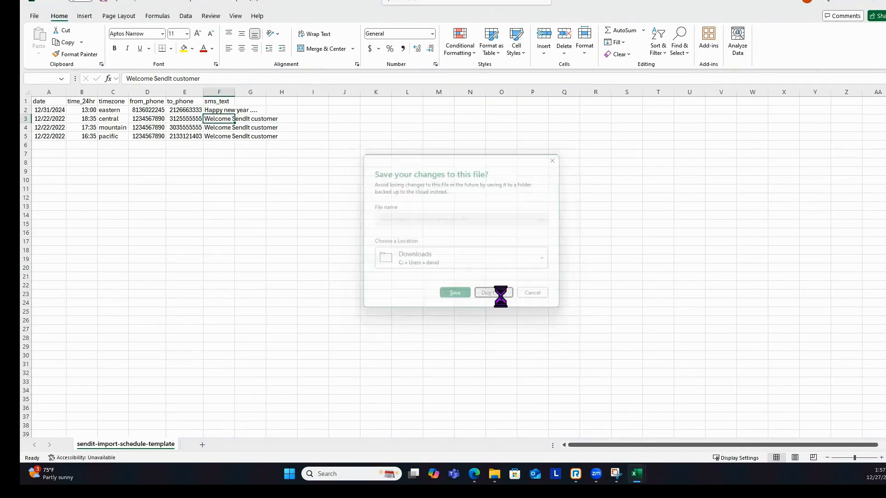
left_click(611, 67)
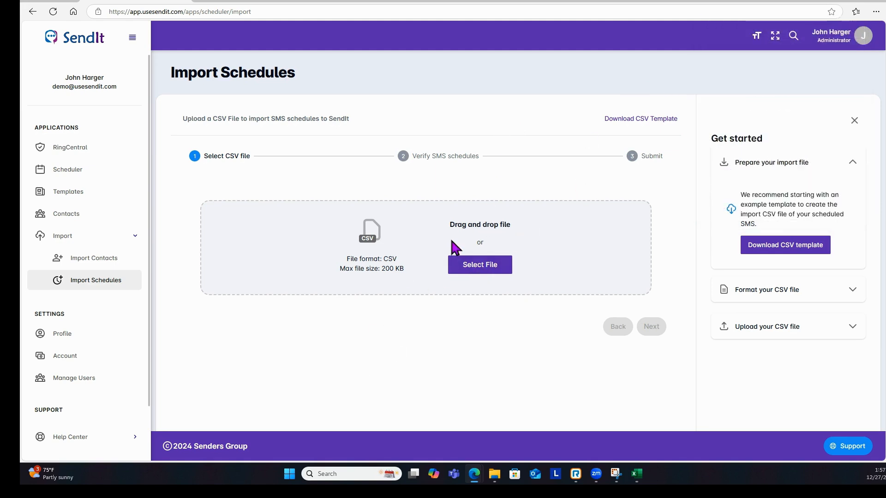
- Upload the schedule template CSV from the Downloads folder
left_click(480, 266)
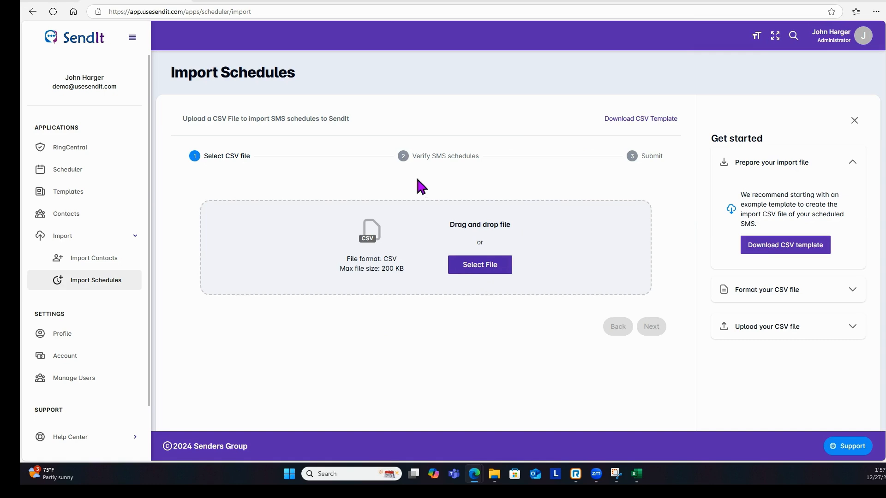
double_click(256, 75)
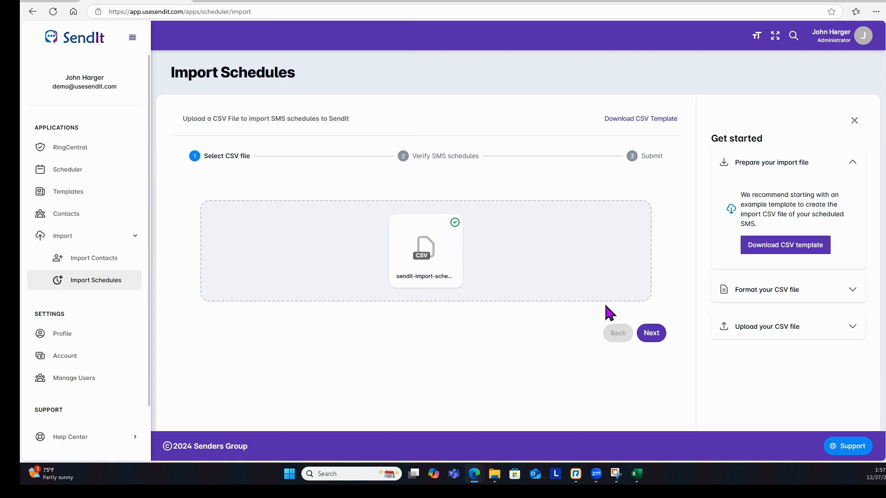
left_click(656, 338)
- Review the CSV formatting and upload guidance, then advance to Verify SMS schedules
left_click(852, 289)
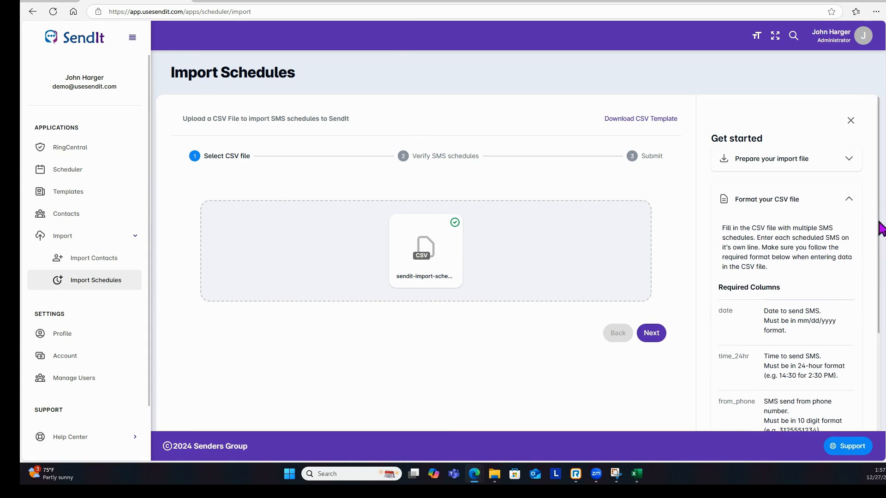
scroll(881, 251, "down", 2)
mouse_move(880, 245)
left_mouse_down()
mouse_move(875, 349)
mouse_move(878, 232)
left_mouse_up()
left_click(848, 185)
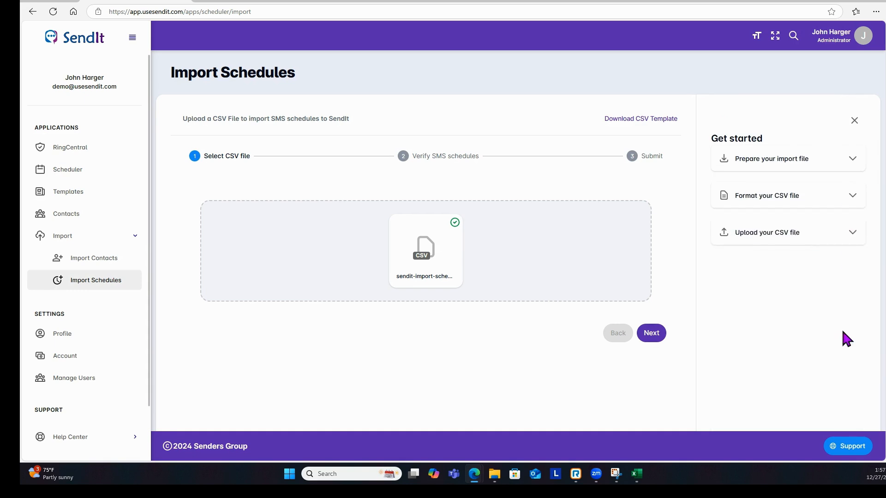
left_click(852, 235)
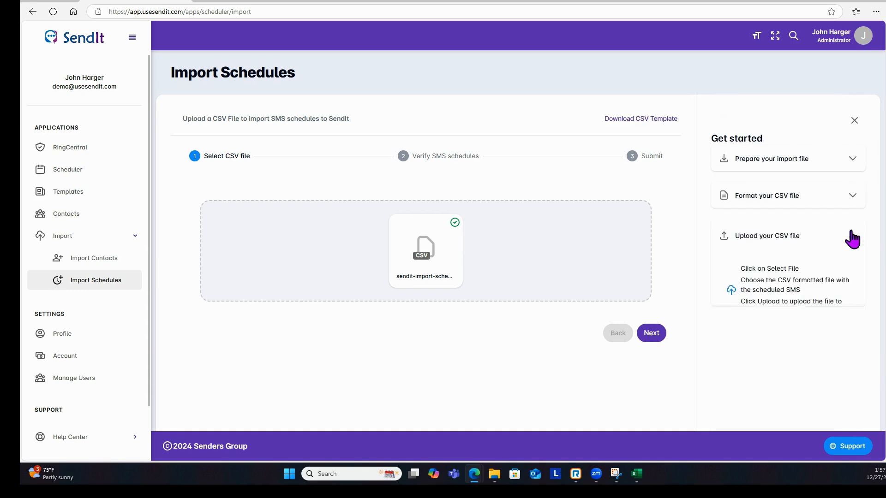
left_click(650, 333)
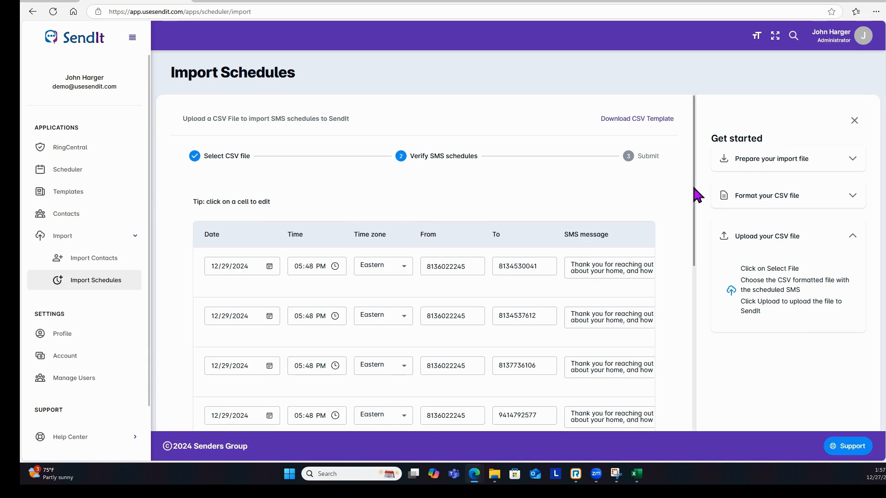
scroll(694, 203, "down", 1)
left_click_drag(693, 207, 672, 359)
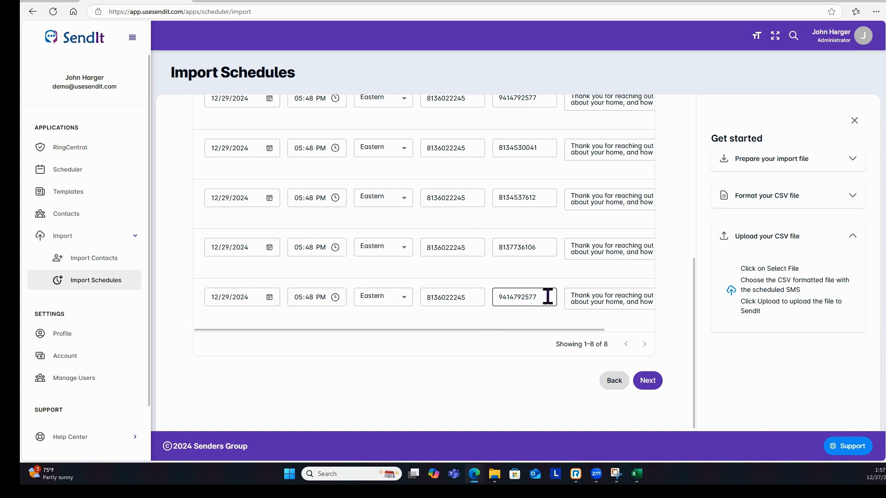
- Go to the Submit step, submit the 8 schedules, and highlight the Import Completed! message
left_click(648, 381)
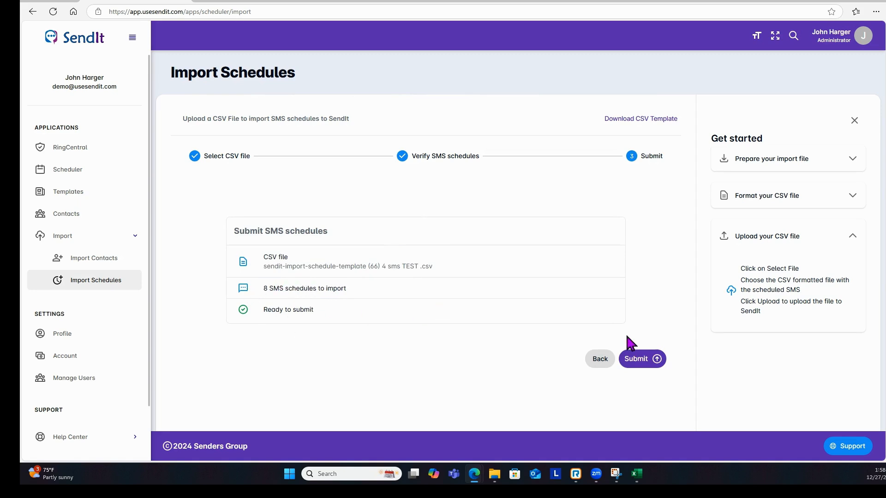
left_click(646, 368)
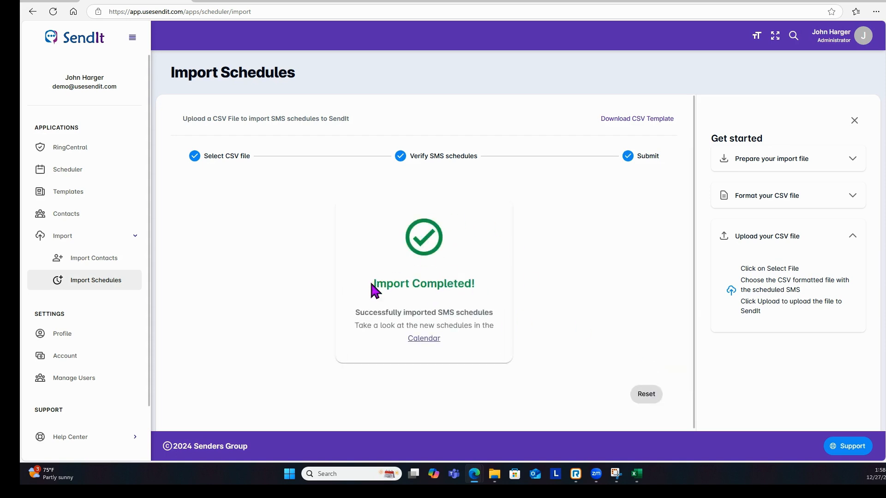
left_click_drag(372, 284, 475, 282)
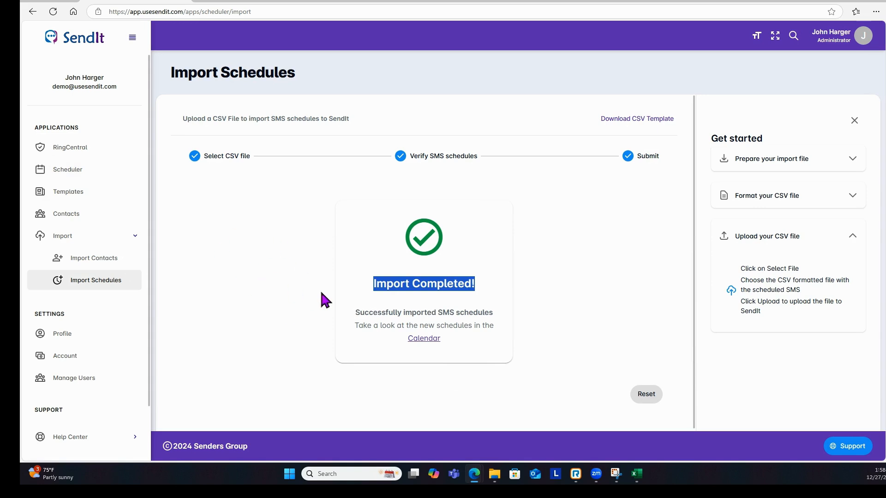
- Open the Scheduler calendar, move to the week of Dec 29, 2024, and switch to Day view
left_click(422, 341)
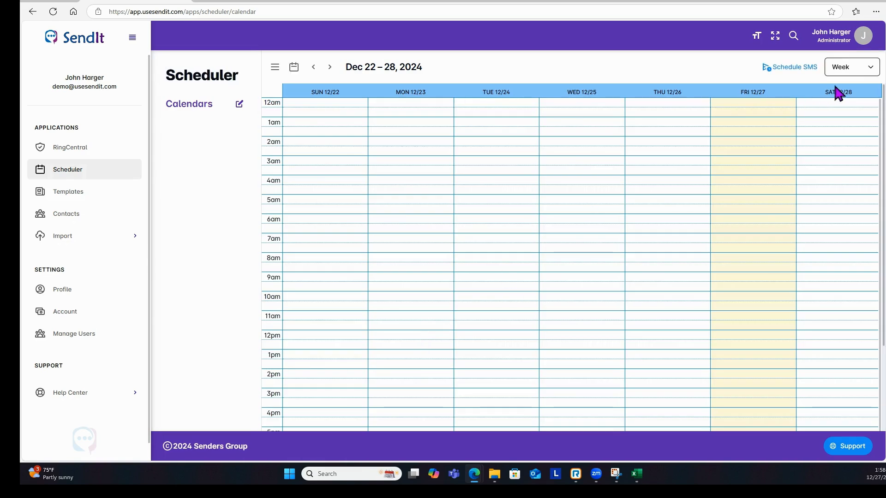
left_click(330, 68)
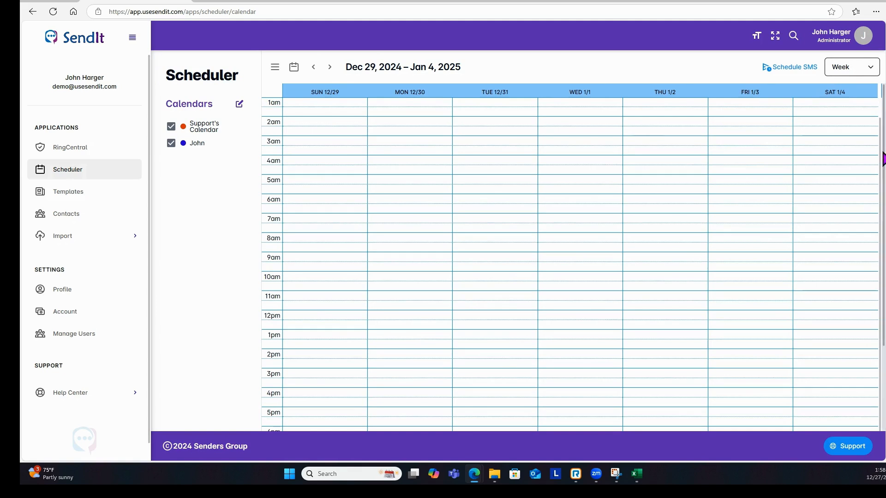
left_click_drag(883, 159, 882, 227)
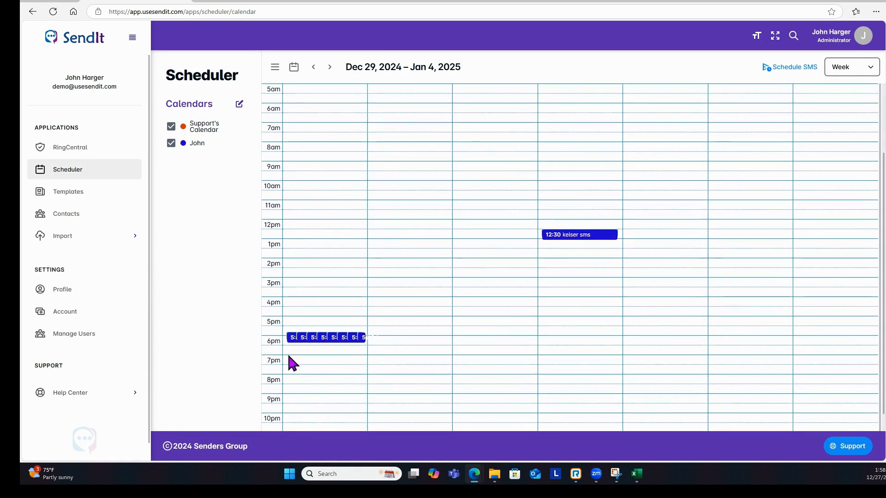
left_click(854, 69)
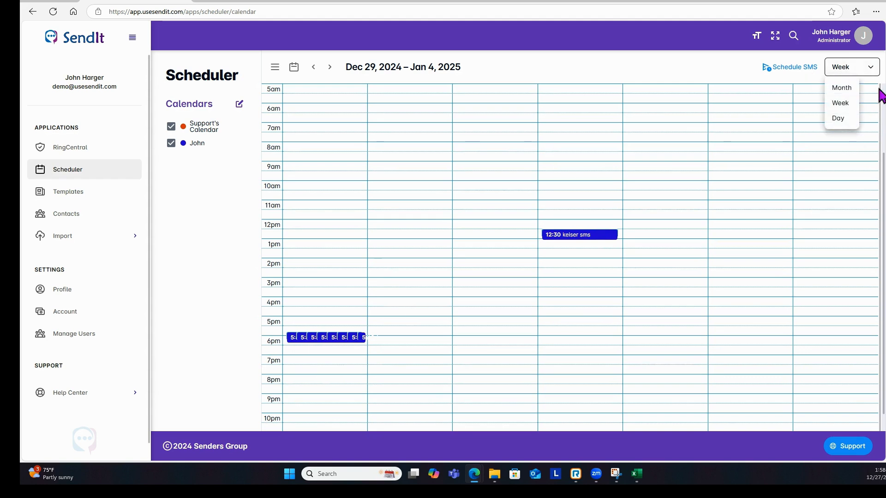
left_click(839, 118)
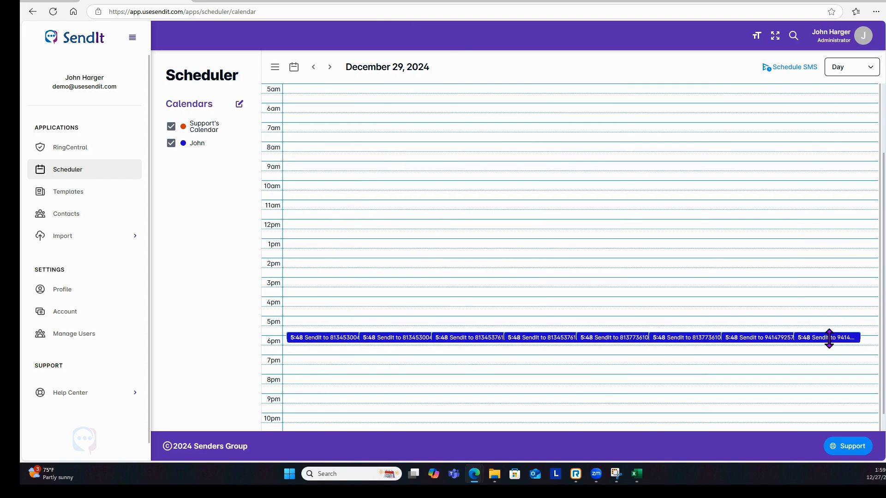
left_click(383, 342)
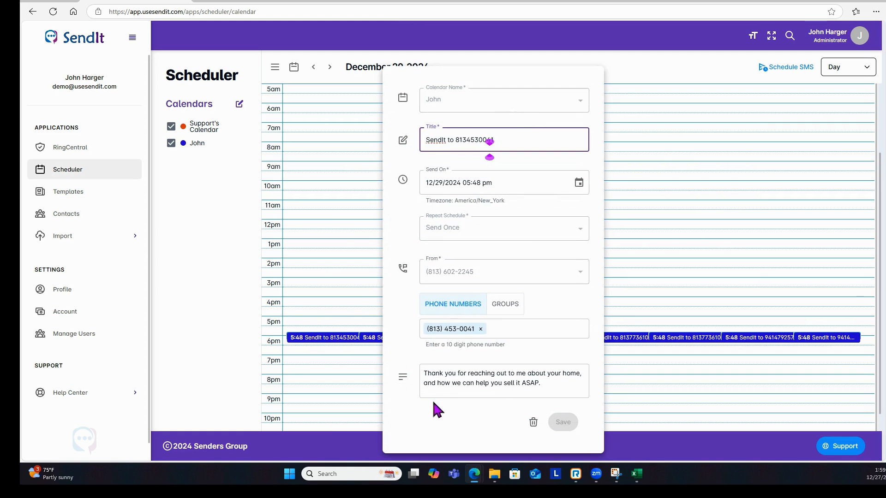
left_click(283, 389)
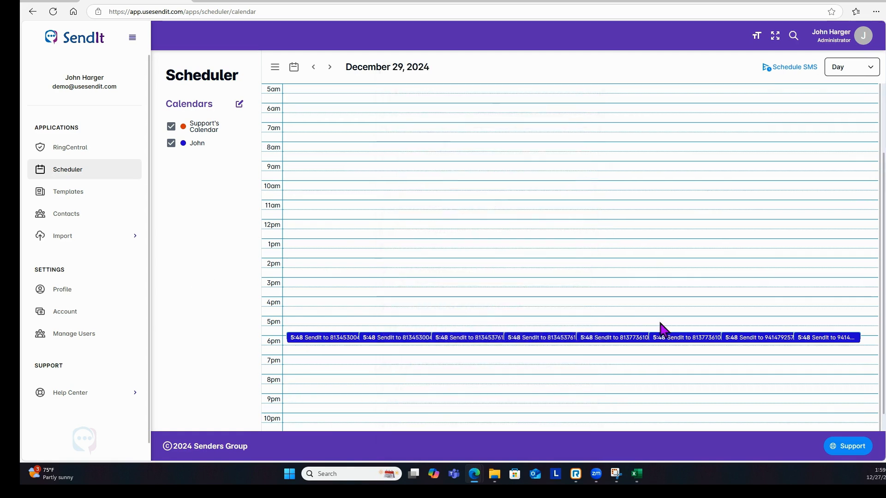